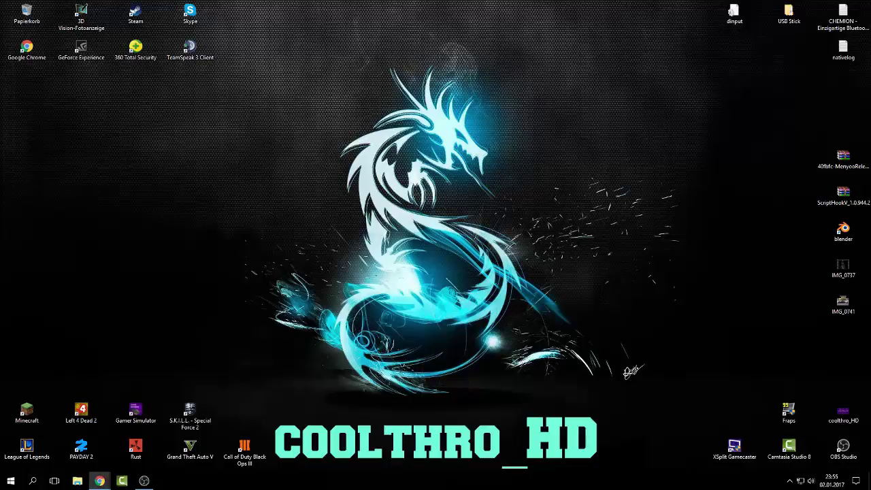
Step: Switch to Chrome and look over the Script Hook V and Menyoo PC [SP] mod pages on gta5-mods.com
click(100, 481)
drag(372, 45, 339, 2)
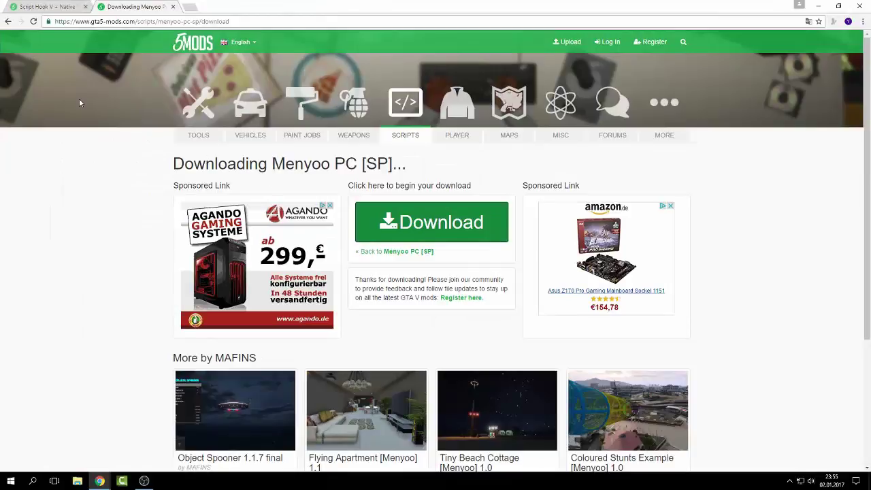
click(51, 9)
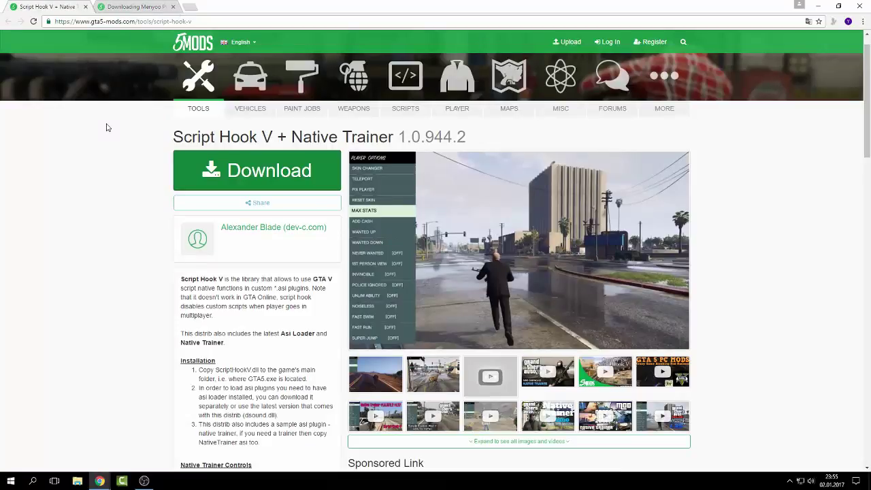
click(134, 8)
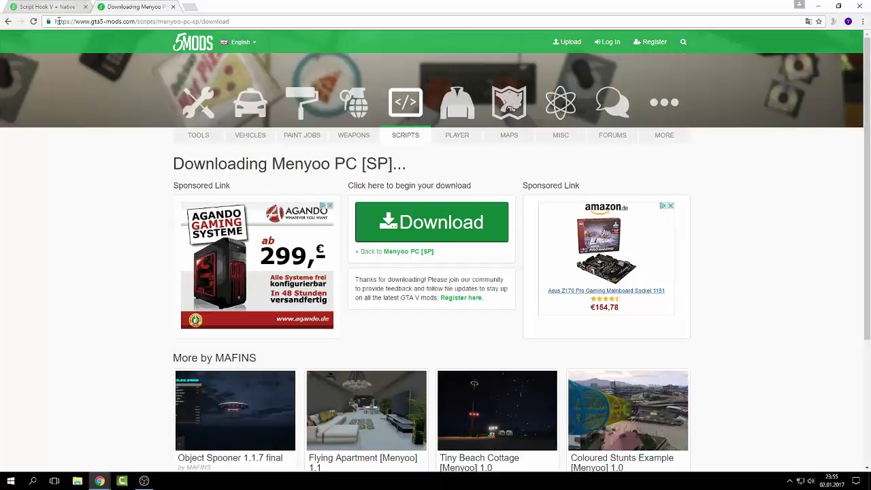
click(8, 21)
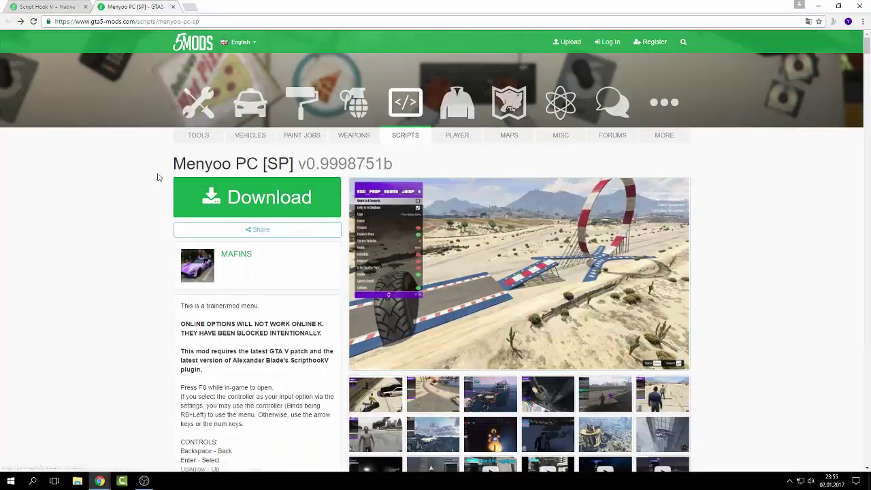
click(29, 8)
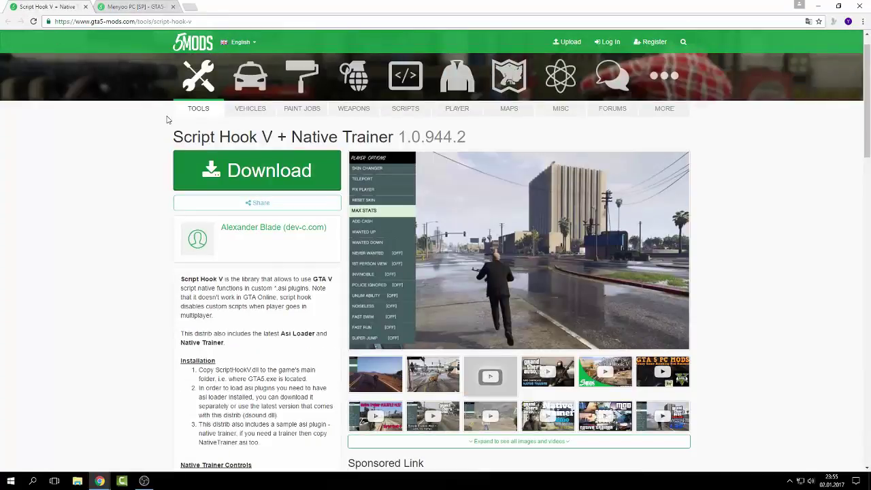
Step: Download Script Hook V version 1.0.944.2 from its dev-c.com page and close that page
click(253, 171)
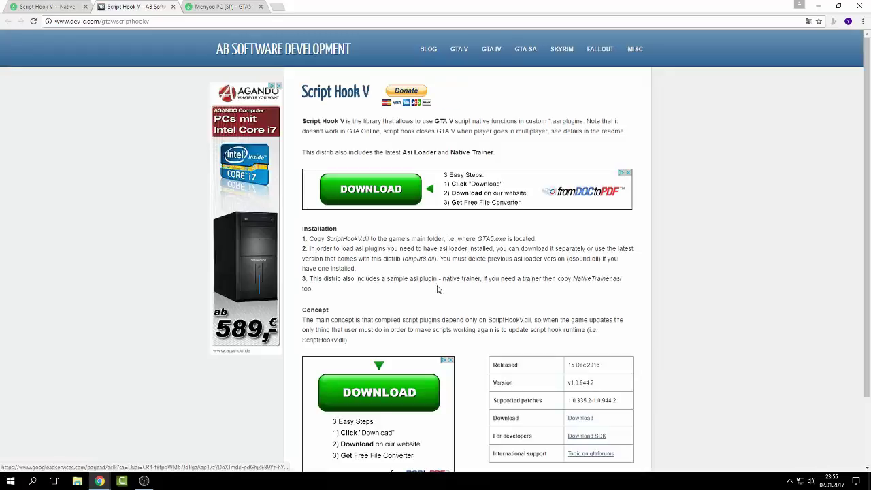
scroll(426, 348, down, 1)
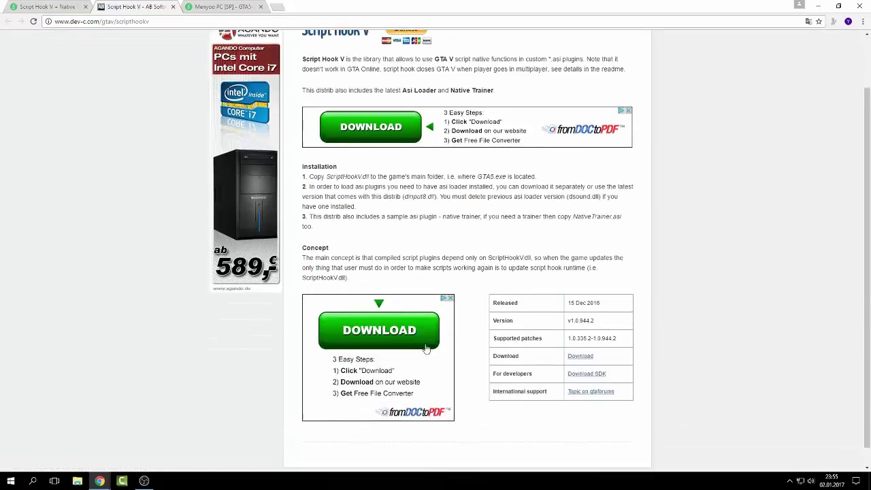
scroll(426, 349, down, 1)
drag(492, 336, 600, 336)
click(604, 339)
click(602, 340)
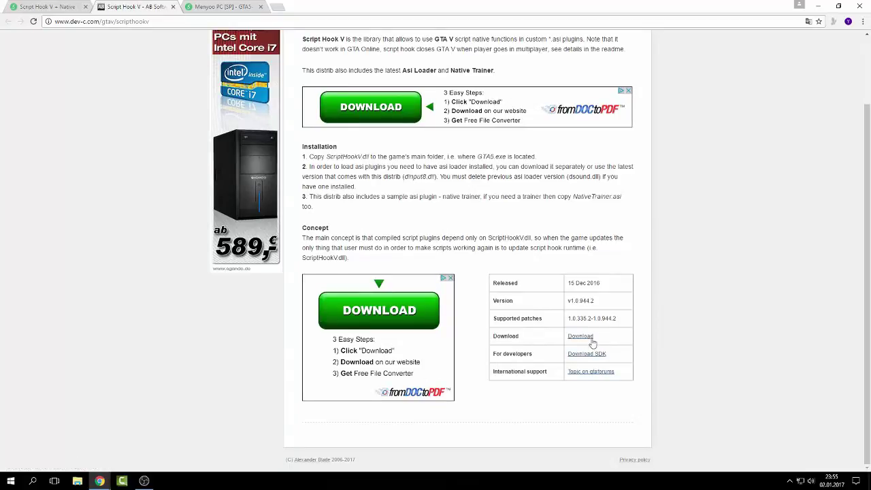
click(580, 342)
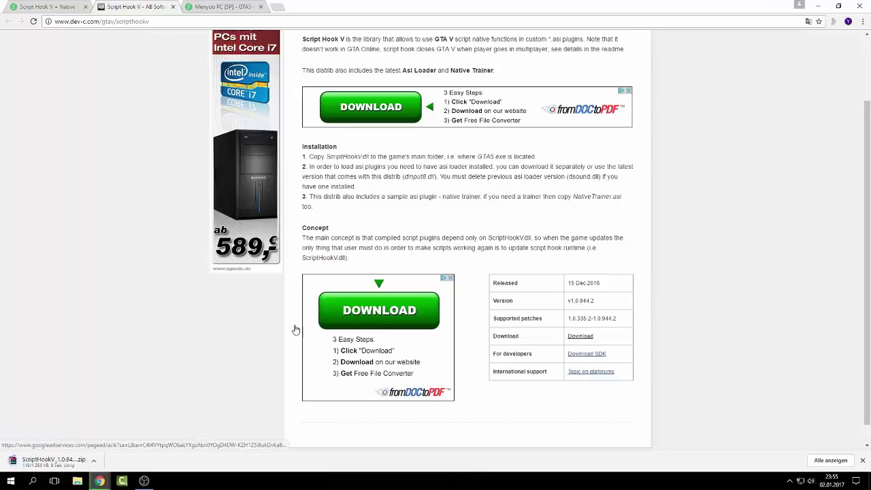
click(96, 460)
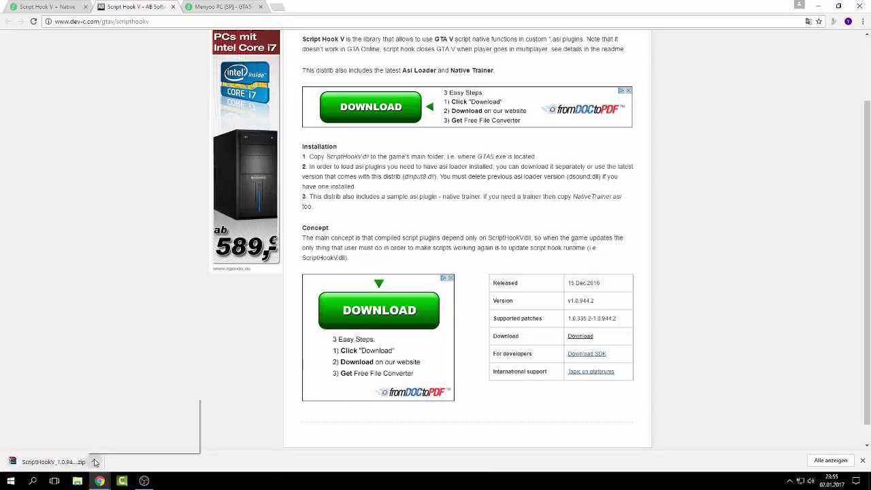
click(190, 122)
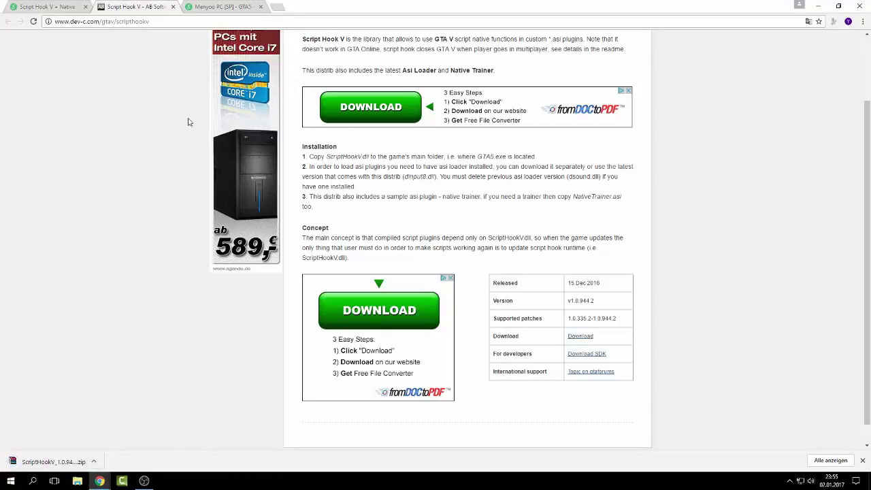
click(173, 6)
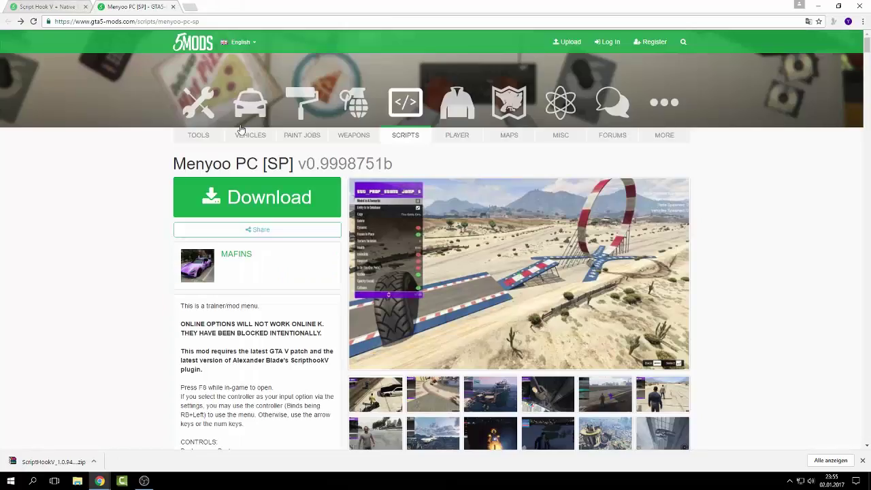
Step: Download the Menyoo PC [SP] archive from gta5-mods.com and dismiss the finished downloads
click(242, 196)
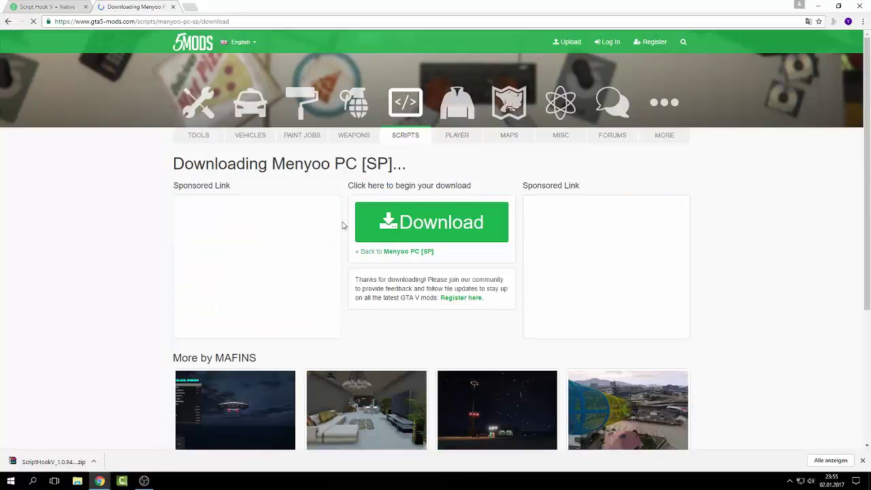
click(429, 231)
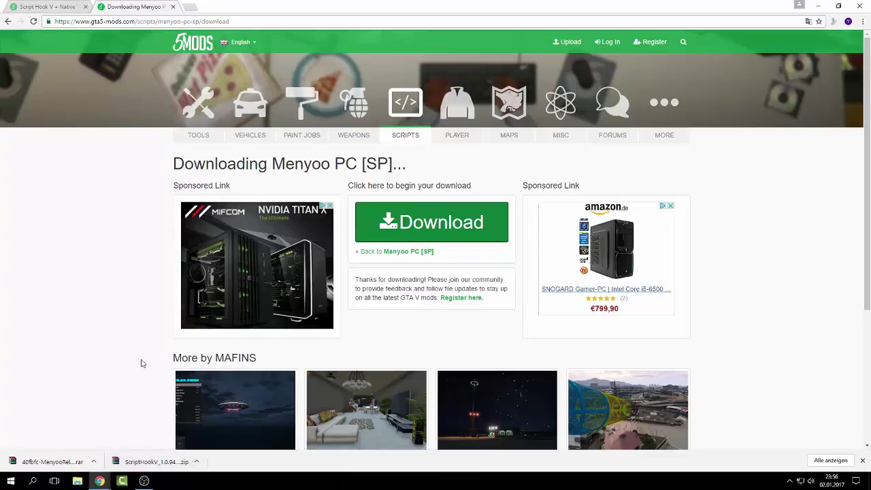
click(862, 461)
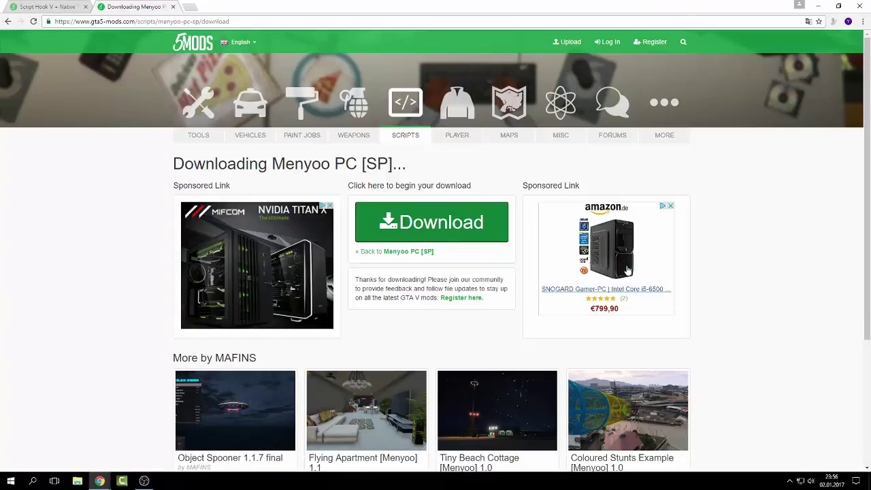
Step: Switch to the desktop, move both mod archives into its free left half and open the 40fbfc-MenyooRelease archive
drag(387, 8, 870, 306)
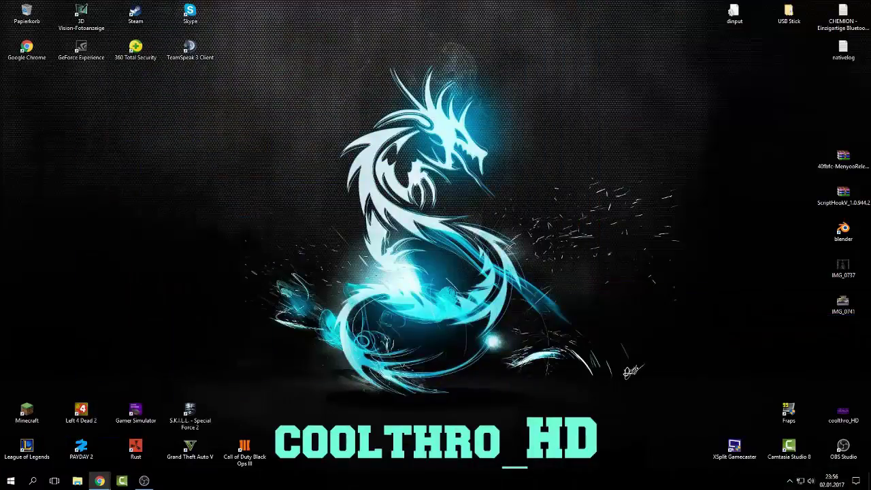
drag(802, 124, 865, 206)
drag(843, 160, 189, 270)
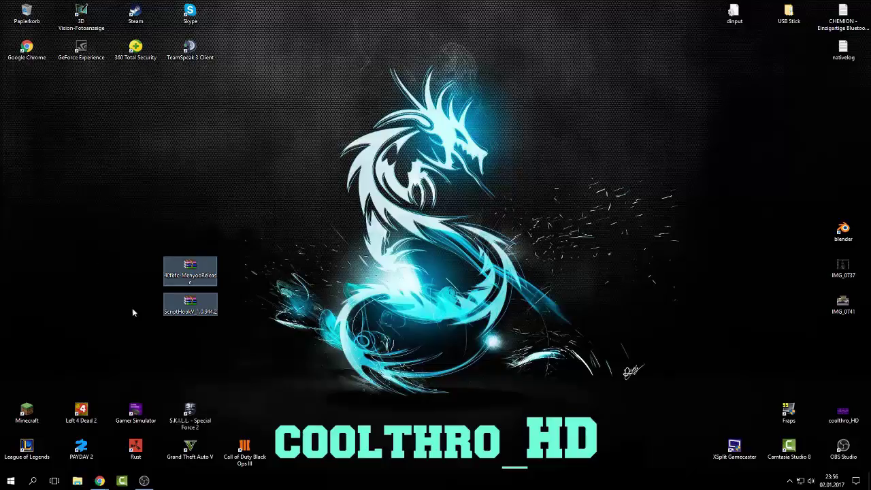
click(194, 271)
drag(153, 236, 236, 274)
double_click(194, 272)
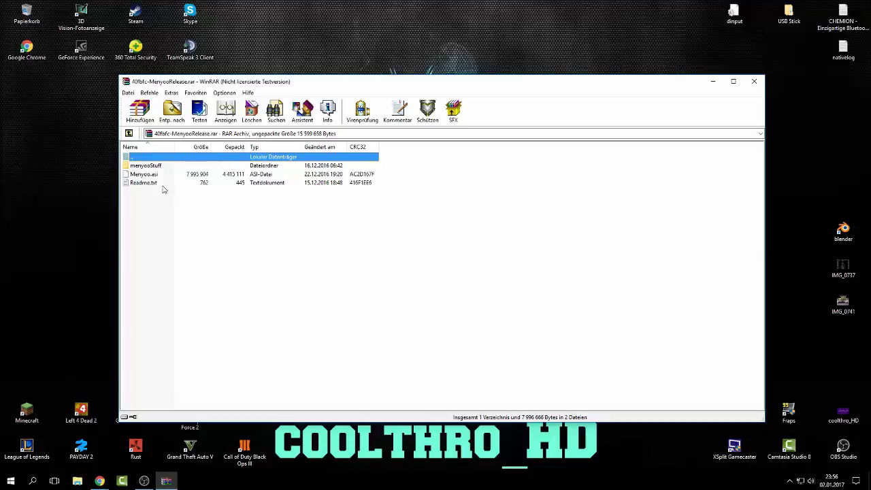
Step: Read the Menyoo Readme.txt for the menu key, navigation keys and installation instructions, and close it
click(169, 186)
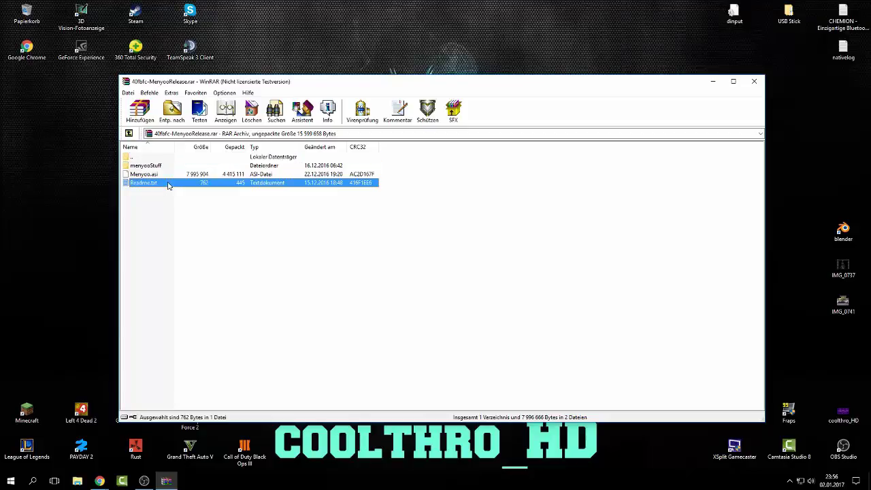
double_click(169, 185)
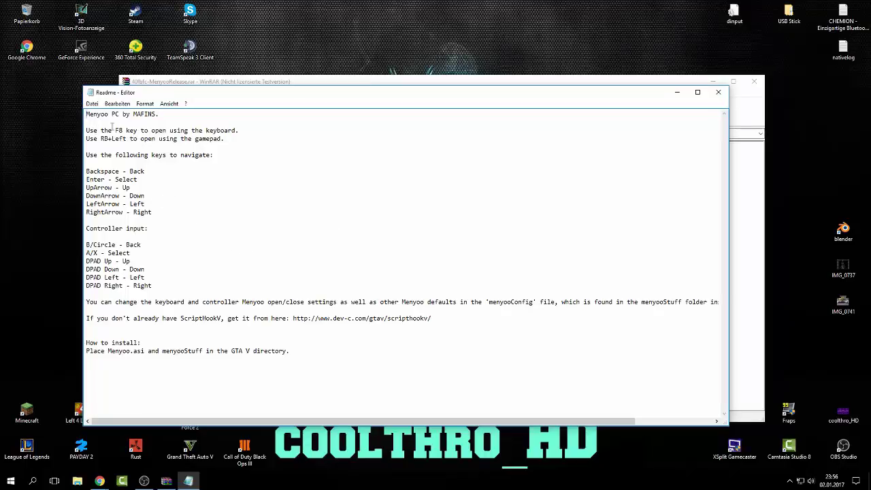
double_click(118, 130)
drag(86, 187, 149, 212)
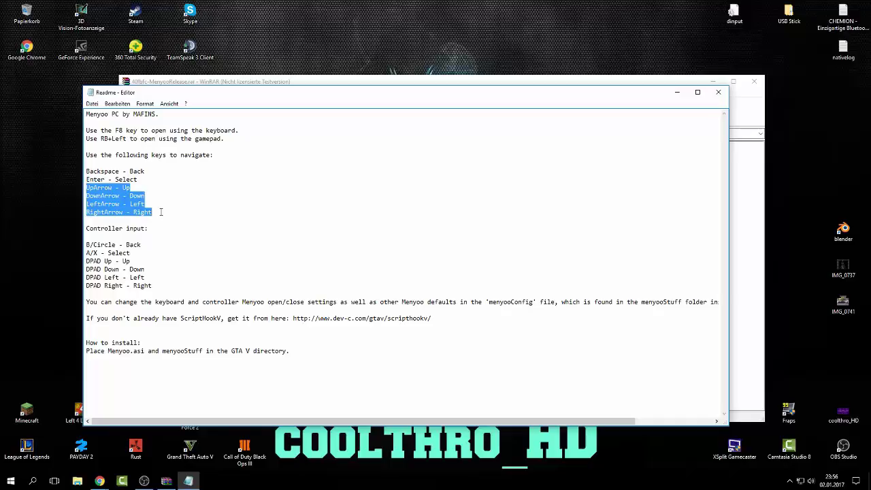
click(188, 221)
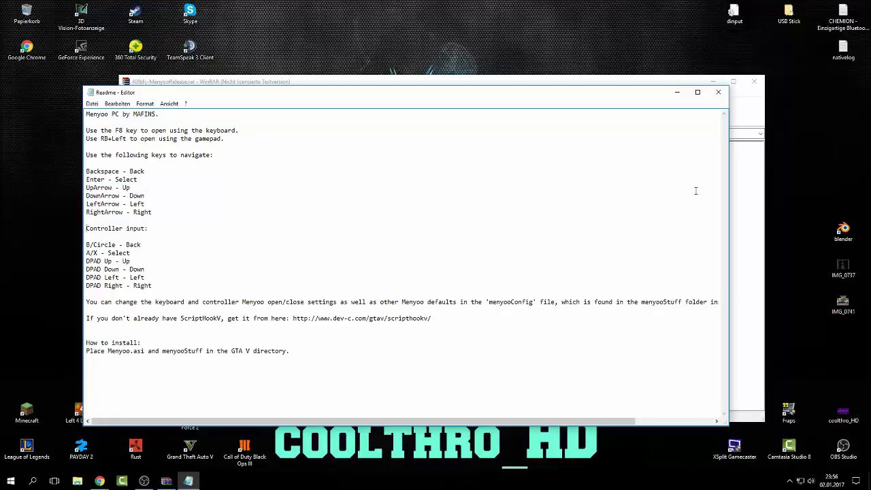
click(719, 93)
Step: Extract menyooStuff and Menyoo.asi to the desktop, move them to free space and close the Menyoo archive
drag(422, 177, 309, 169)
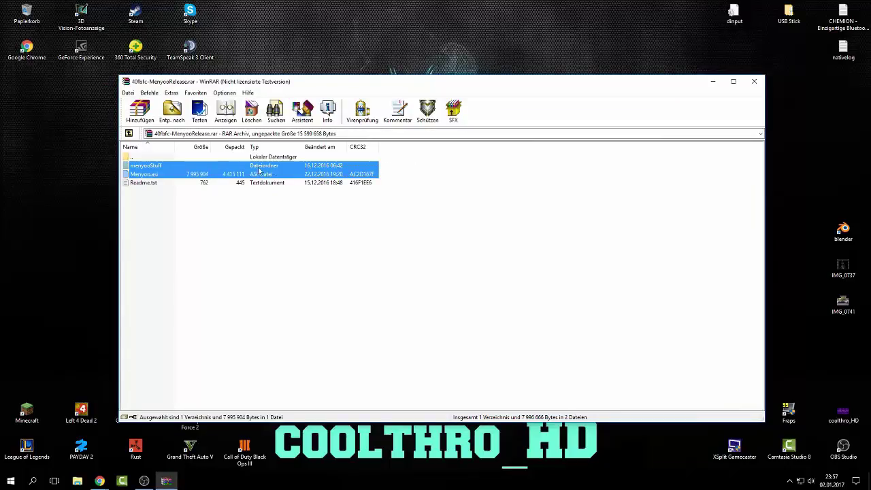
drag(202, 171, 29, 160)
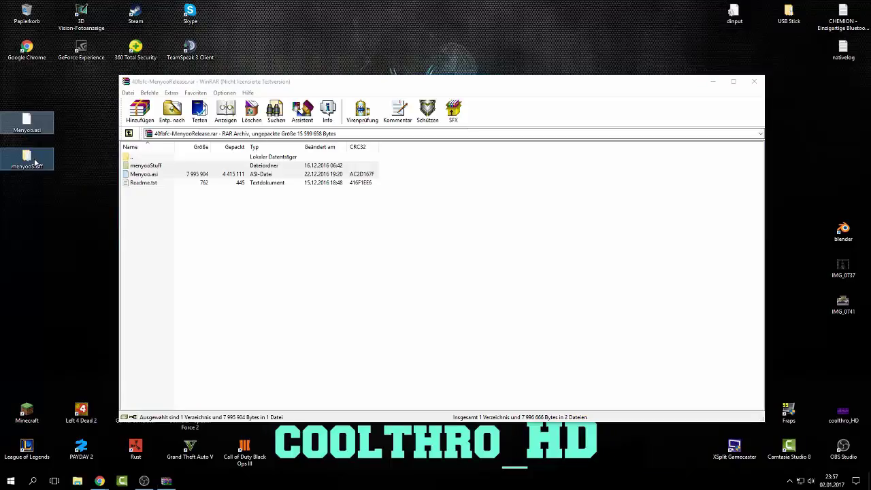
drag(29, 122, 70, 197)
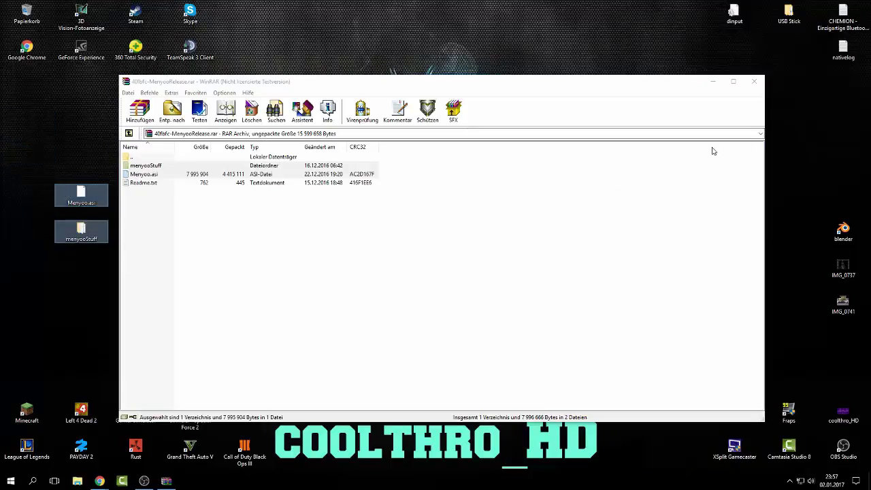
click(752, 81)
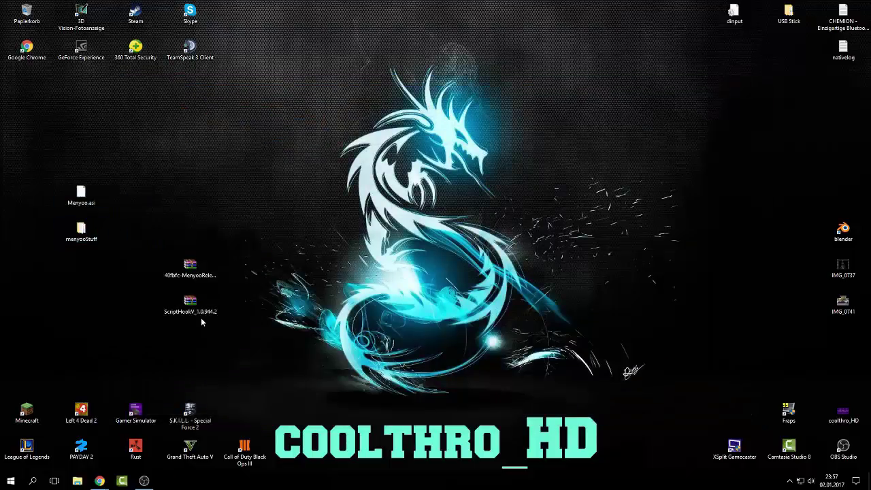
Step: Open the ScriptHookV_1.0.944.2 archive and read its readme.txt, covering the installation notes and changelog
double_click(200, 311)
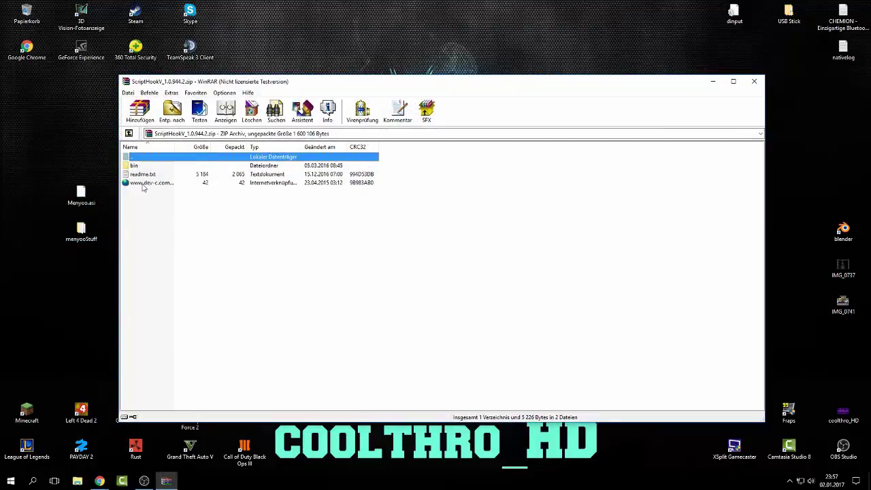
click(142, 175)
double_click(142, 175)
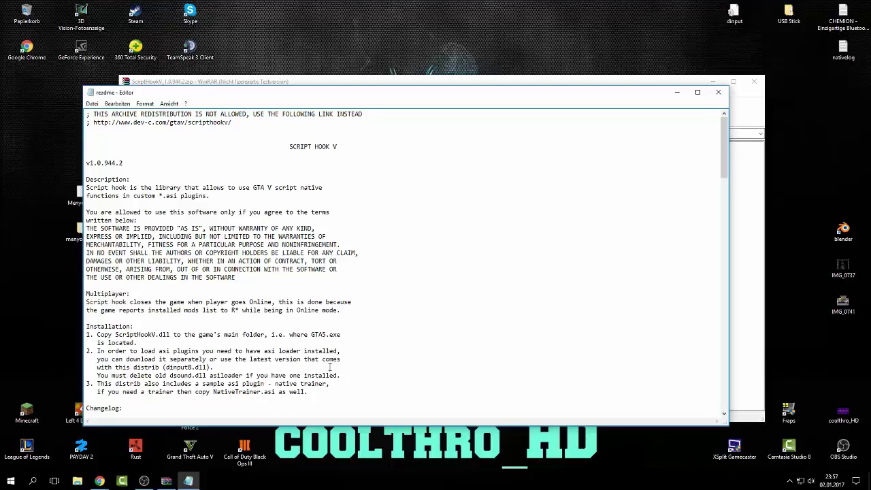
scroll(329, 367, down, 20)
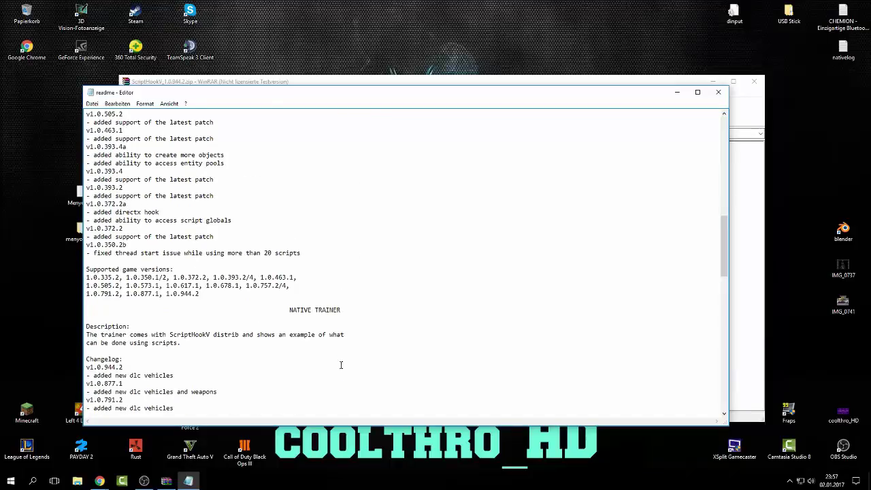
scroll(341, 365, down, 6)
scroll(341, 364, up, 20)
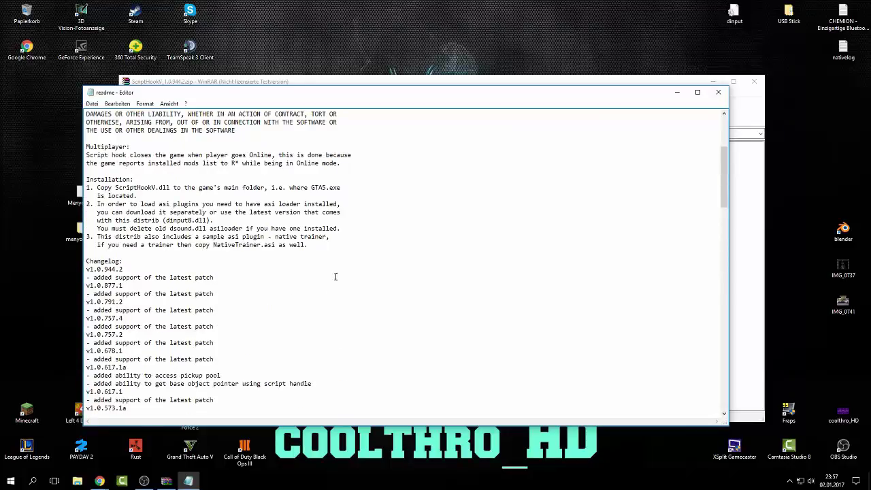
click(719, 94)
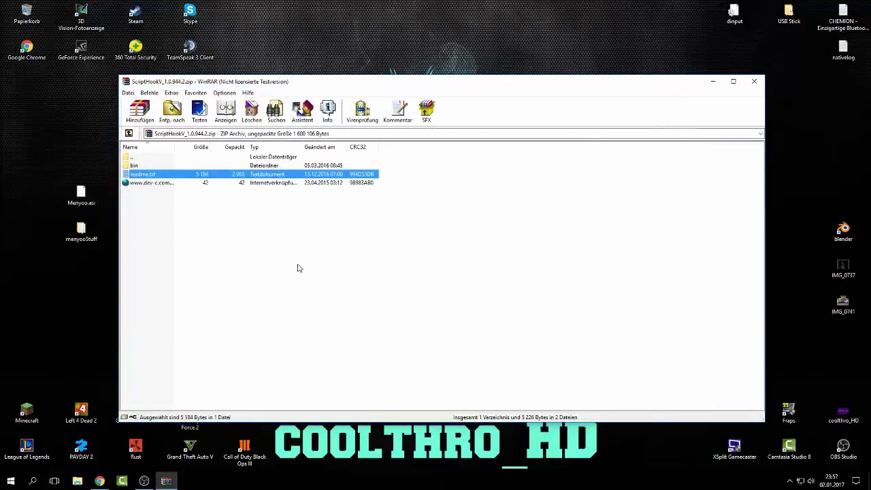
Step: Extract dinput8.dll, NativeTrainer.asi and ScriptHookV.dll from the archive's bin folder to the desktop
click(150, 166)
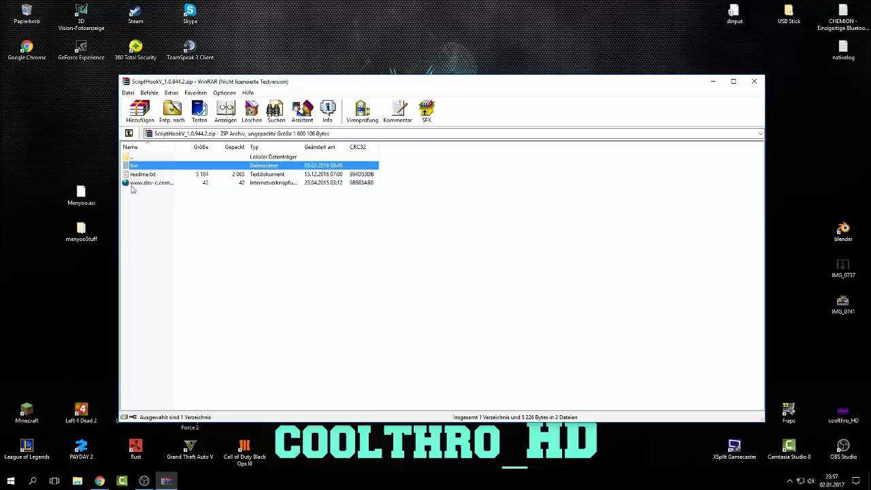
double_click(156, 166)
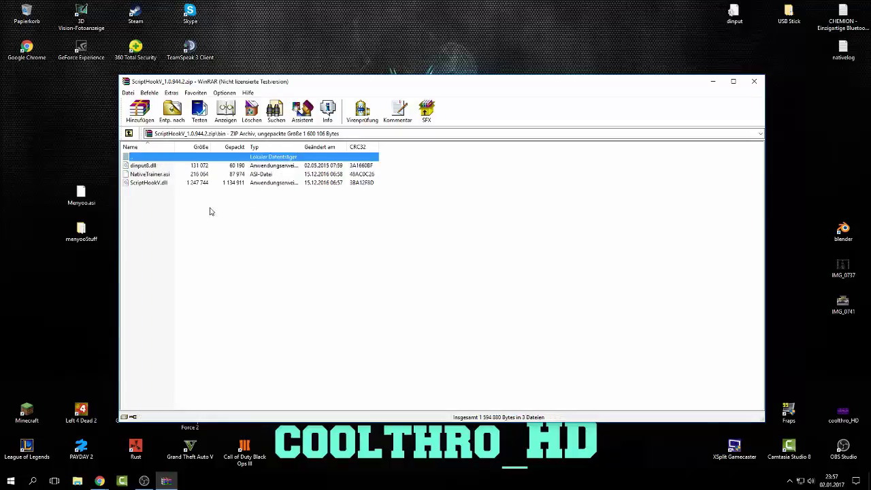
drag(202, 210, 30, 214)
click(59, 118)
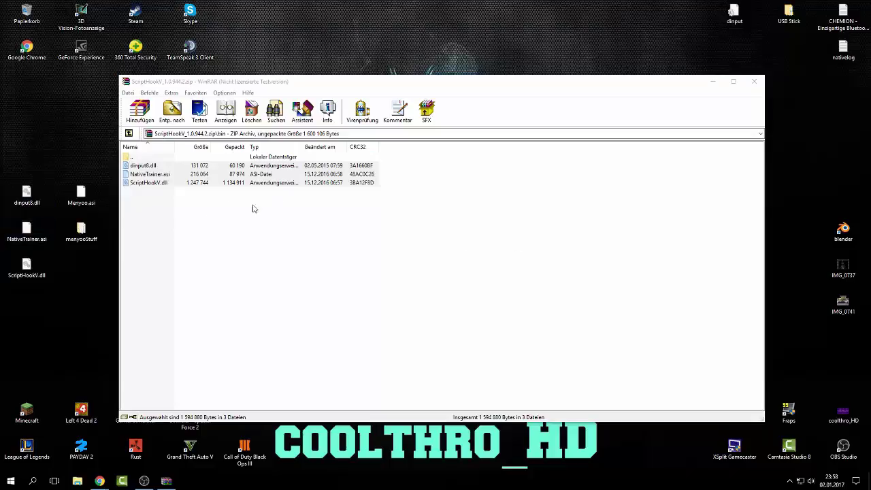
click(133, 157)
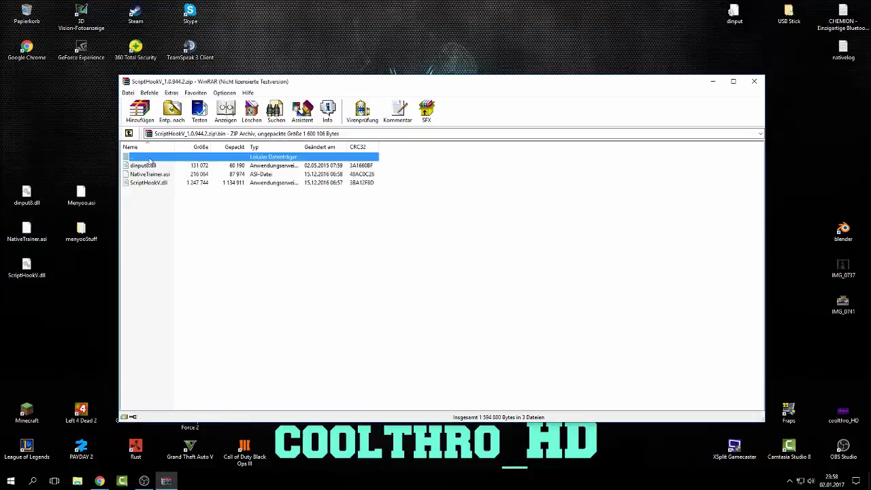
Step: Close the ScriptHookV archive and rearrange the desktop, placing the three extracted files beside the Menyoo files and both archives above the blender shortcut
click(276, 262)
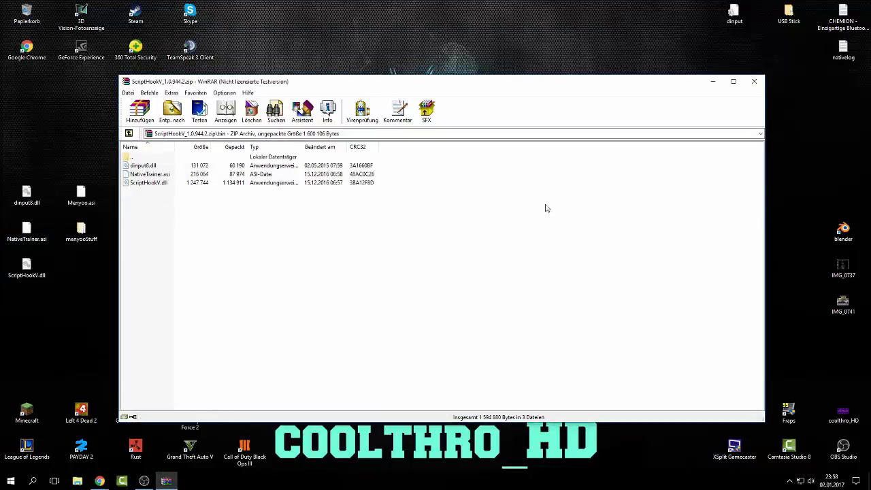
click(754, 81)
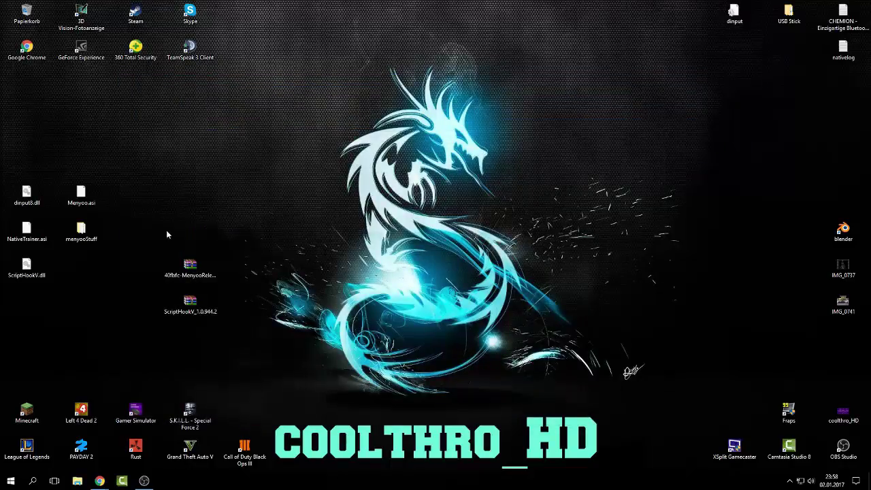
drag(43, 292, 135, 199)
click(268, 191)
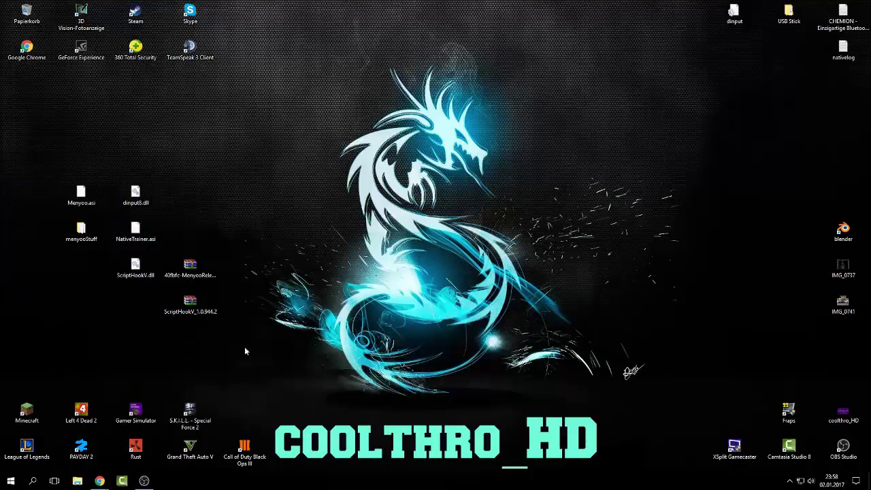
drag(251, 394, 868, 163)
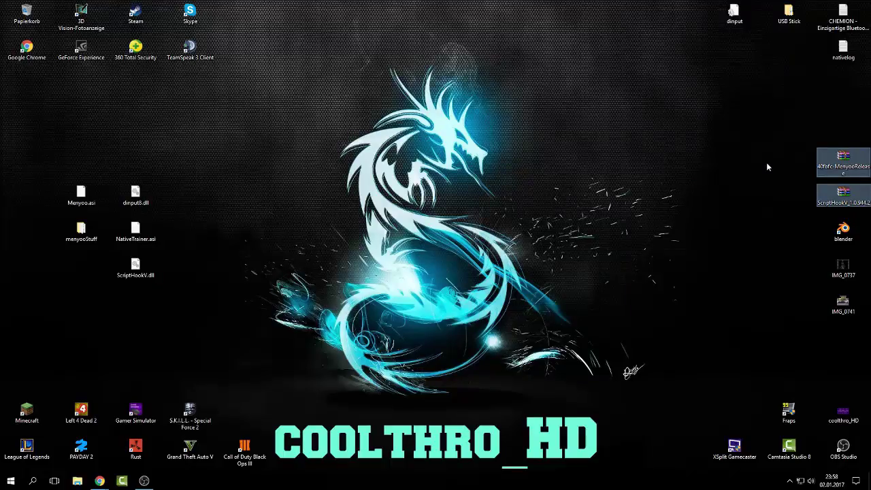
click(766, 163)
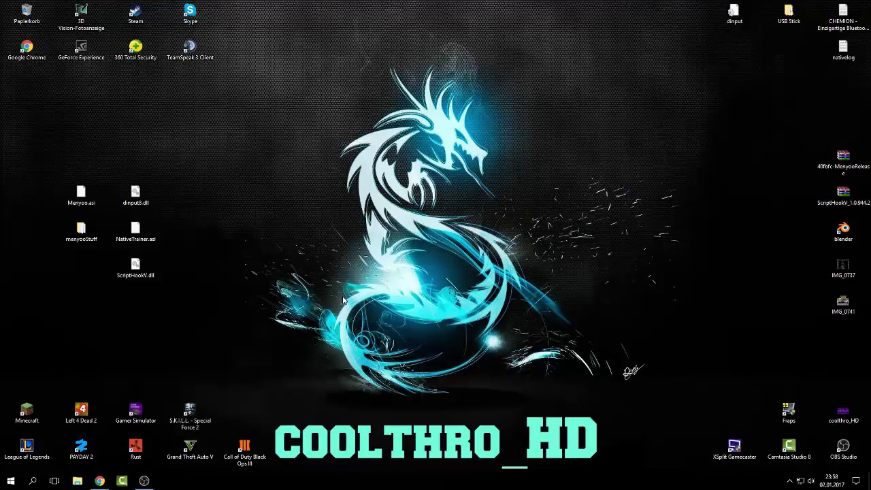
Step: Browse to the Grand Theft Auto V folder under D:\Steam\steamapps\common and look through its contents
drag(76, 198, 197, 282)
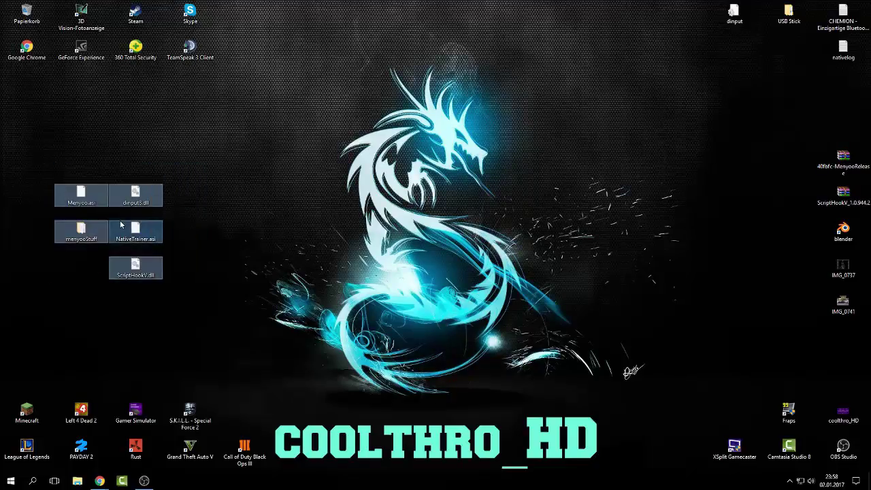
click(77, 481)
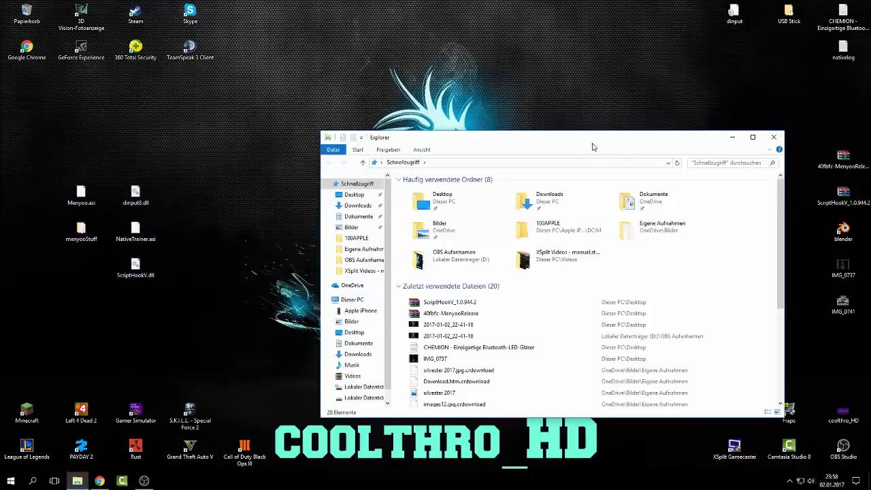
drag(592, 146, 557, 50)
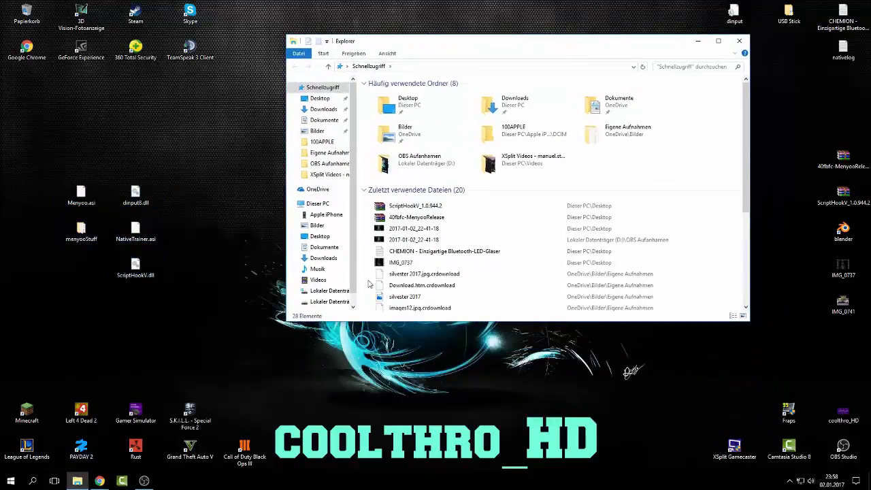
click(327, 301)
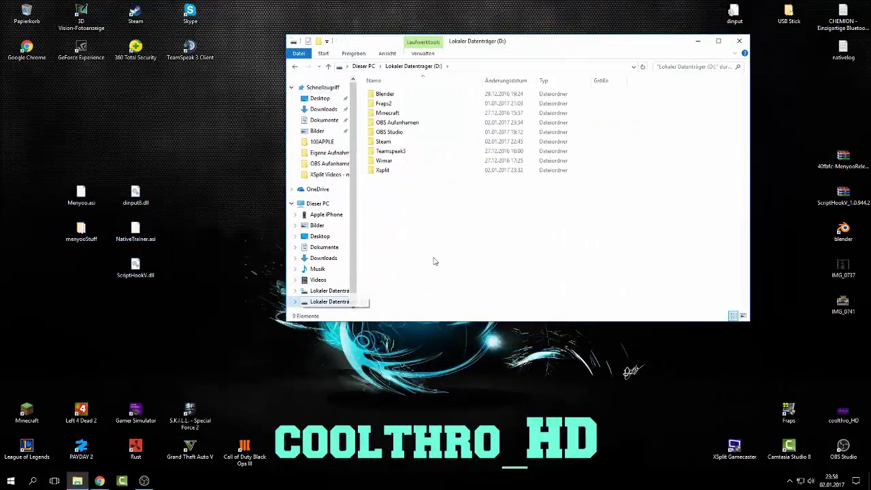
double_click(394, 142)
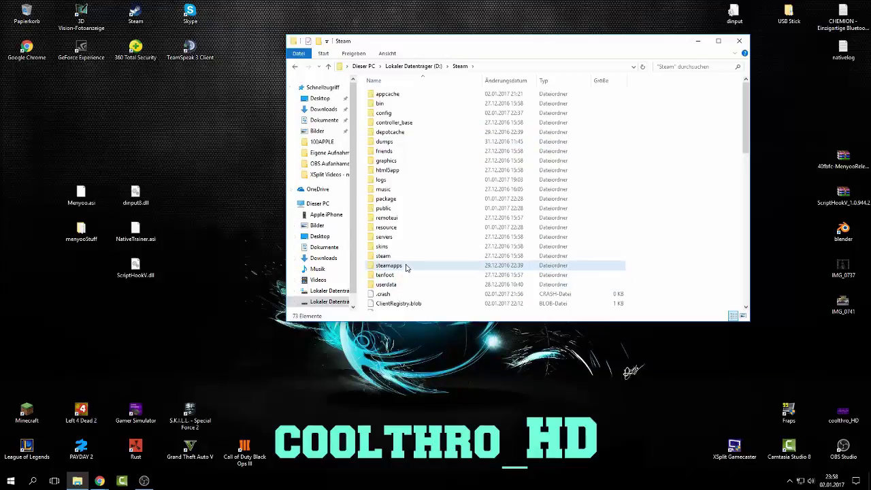
double_click(406, 266)
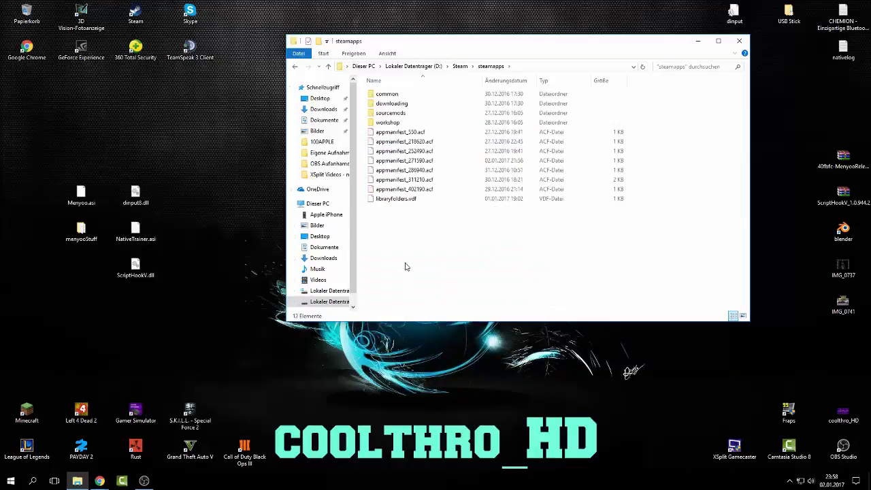
double_click(386, 94)
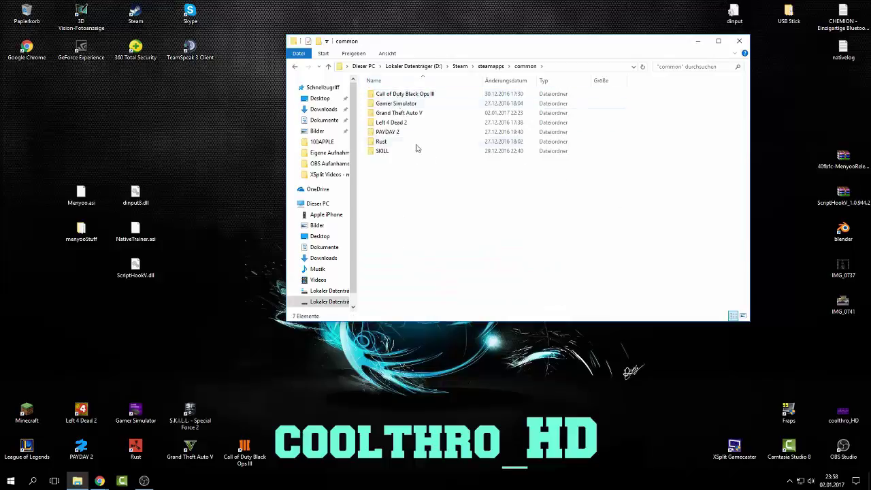
double_click(397, 114)
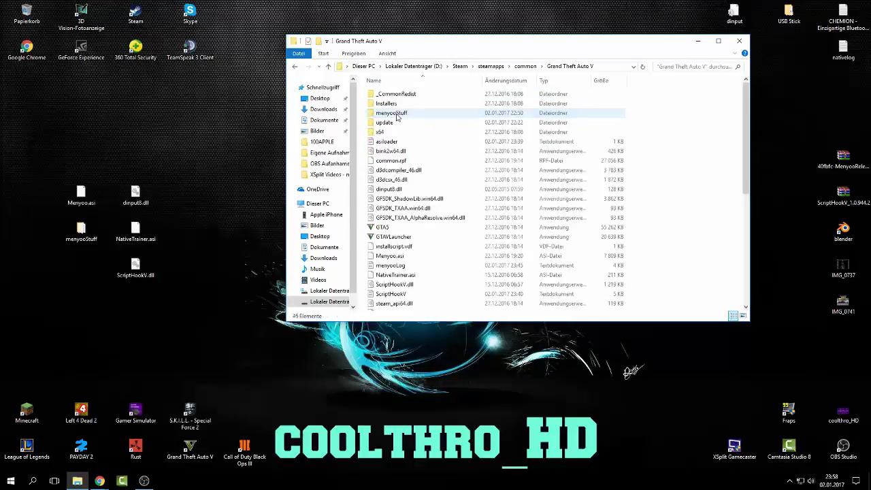
scroll(479, 228, down, 8)
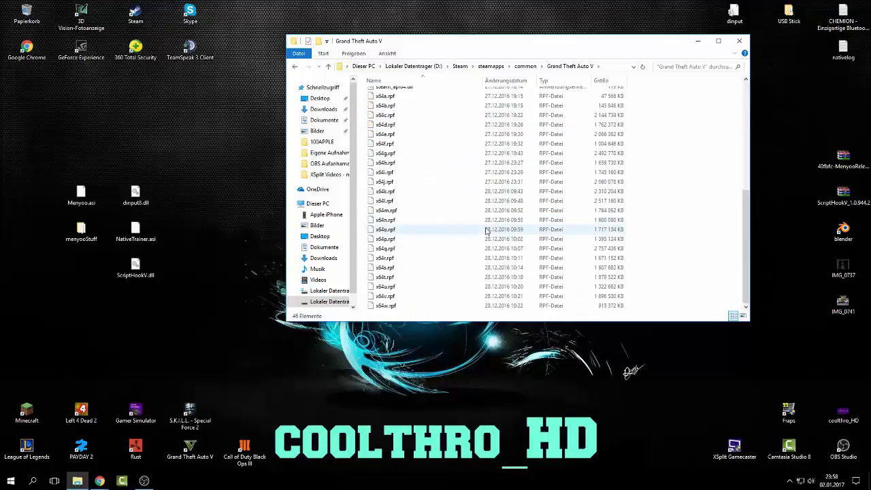
scroll(488, 233, up, 8)
scroll(500, 229, down, 7)
scroll(501, 229, up, 8)
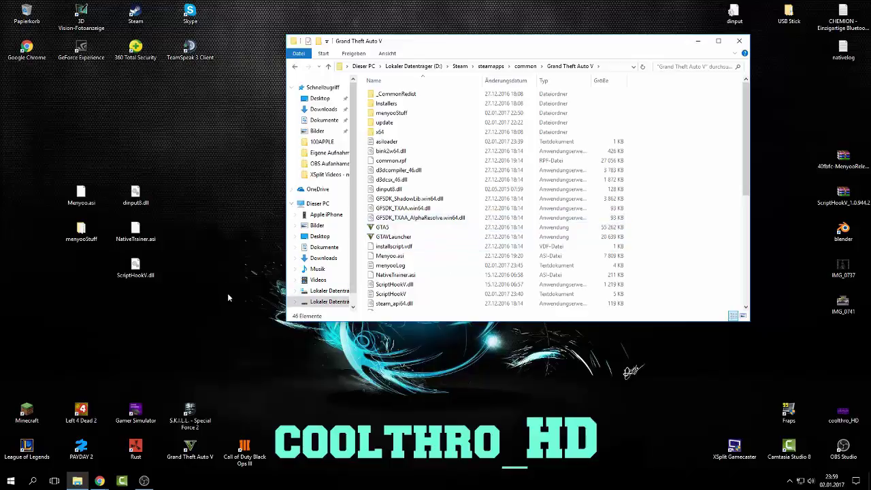
Step: Copy Menyoo.asi and menyooStuff from the desktop and bring up the paste command in the Grand Theft Auto V folder, dismissing it without pasting
drag(44, 166, 68, 190)
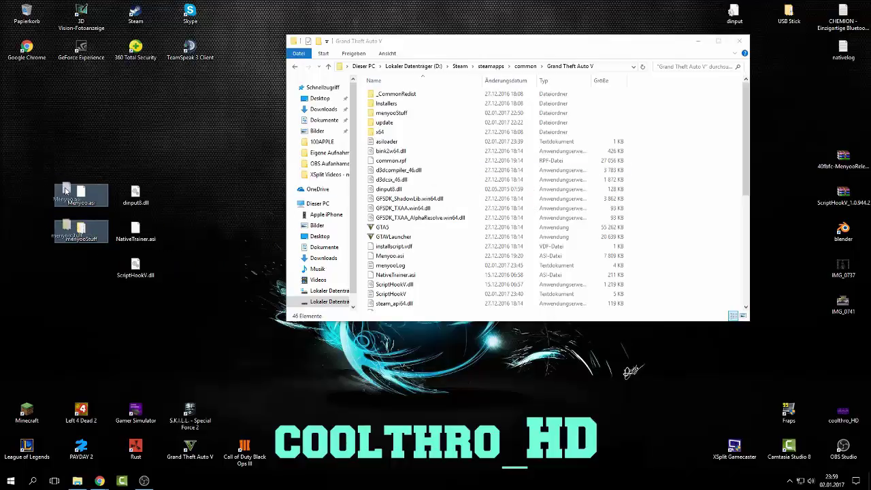
right_click(78, 191)
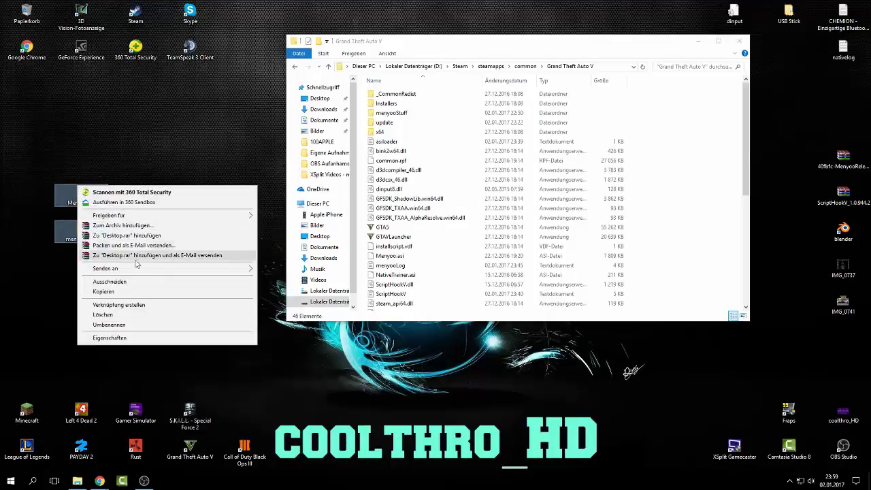
click(131, 293)
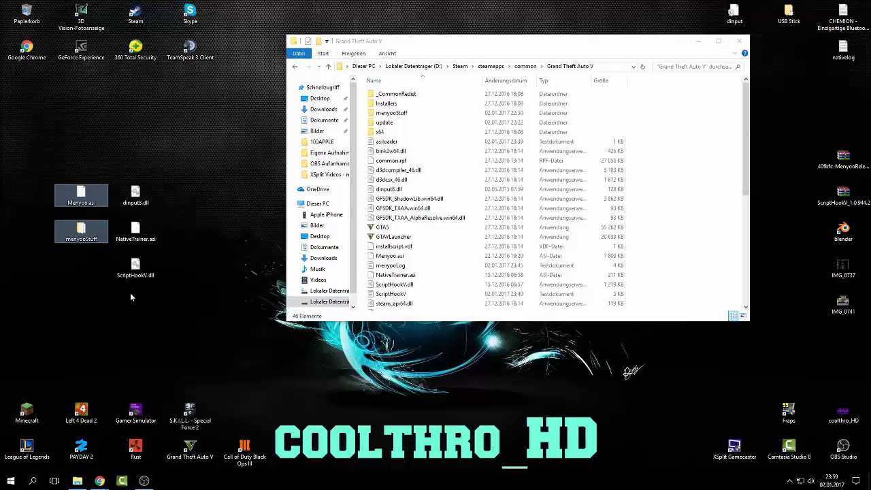
right_click(679, 186)
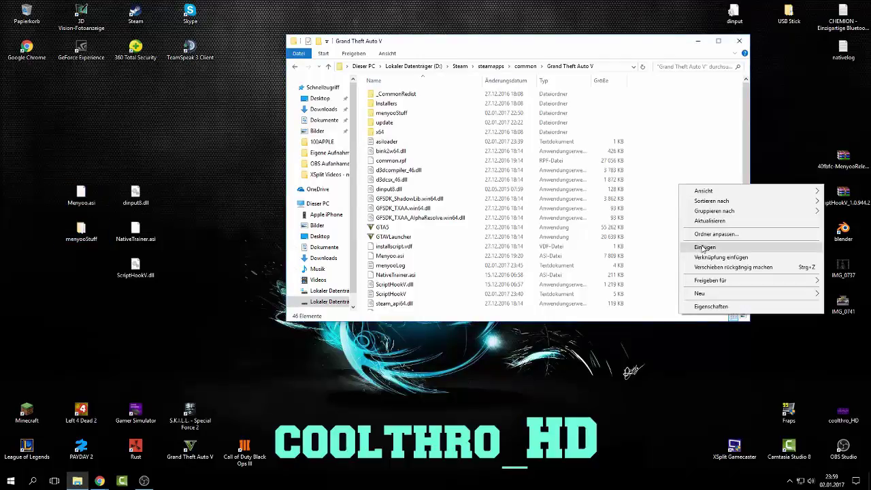
click(699, 137)
drag(49, 156, 88, 281)
mouse_move(82, 196)
mouse_down()
mouse_move(349, 274)
mouse_move(469, 208)
mouse_move(408, 258)
mouse_move(68, 191)
mouse_up()
click(164, 180)
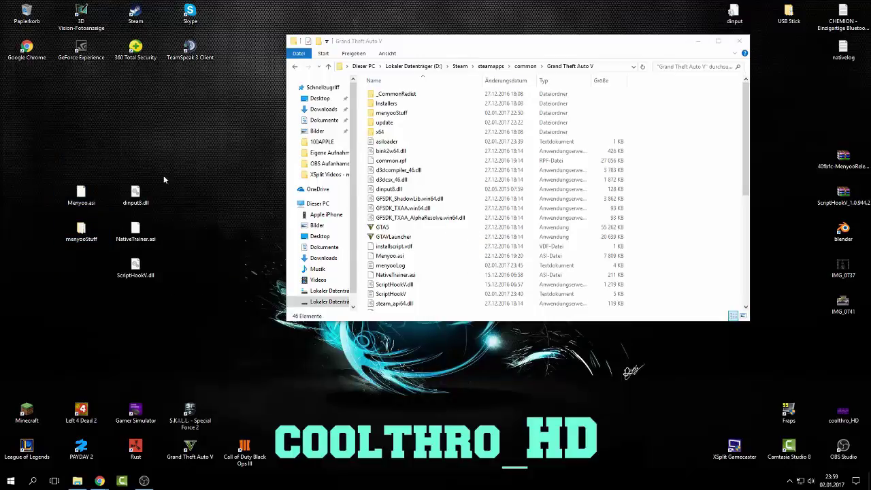
Step: Copy dinput8.dll, NativeTrainer.asi and ScriptHookV.dll from the desktop and bring up the game folder's paste command, dismissing it without pasting
mouse_move(153, 204)
mouse_down()
mouse_move(143, 291)
mouse_move(155, 204)
mouse_up()
drag(143, 161, 136, 304)
mouse_move(136, 194)
mouse_down()
mouse_move(469, 228)
mouse_move(479, 198)
mouse_move(310, 257)
mouse_move(590, 168)
mouse_move(409, 212)
mouse_move(139, 204)
mouse_up()
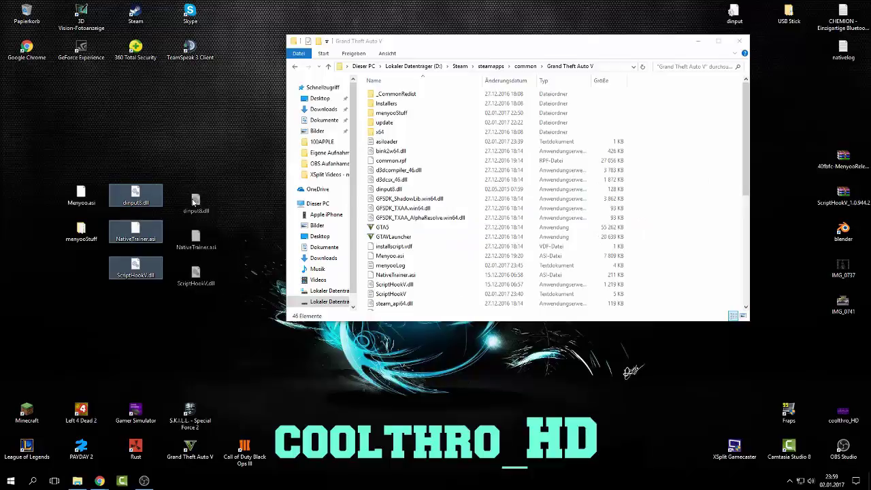
right_click(141, 195)
click(185, 299)
right_click(665, 216)
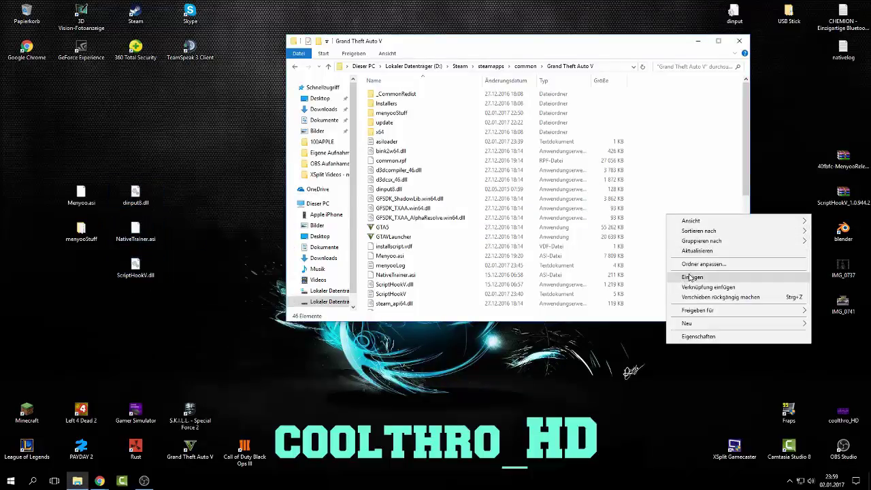
click(716, 186)
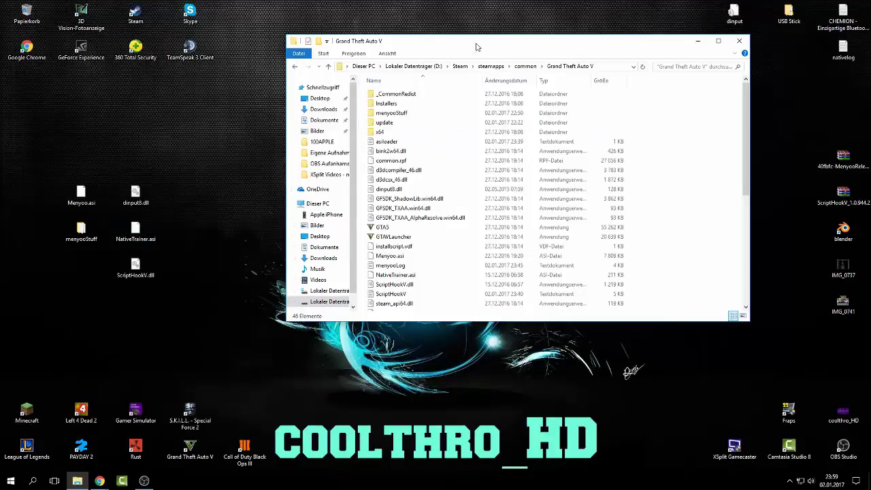
drag(474, 48, 405, 116)
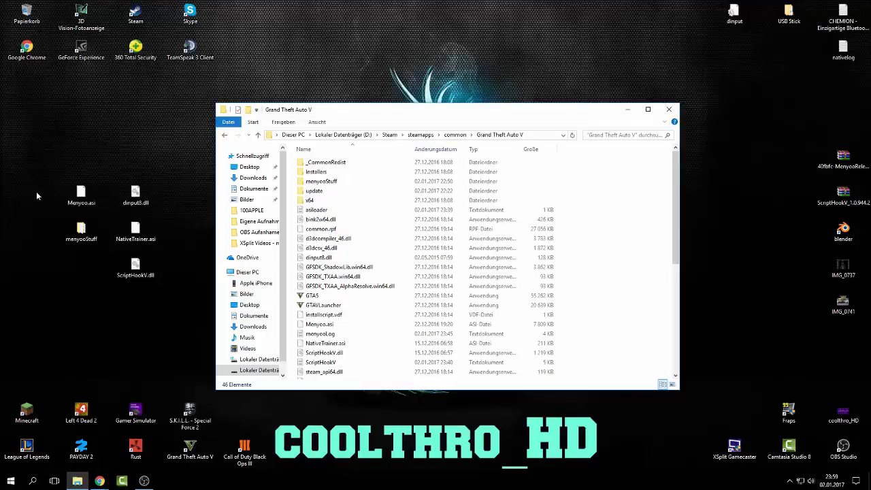
drag(51, 153, 162, 219)
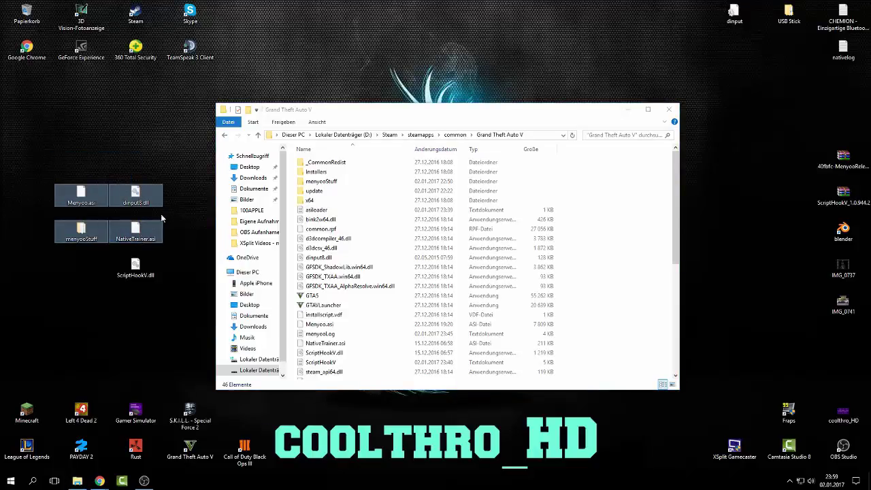
click(54, 140)
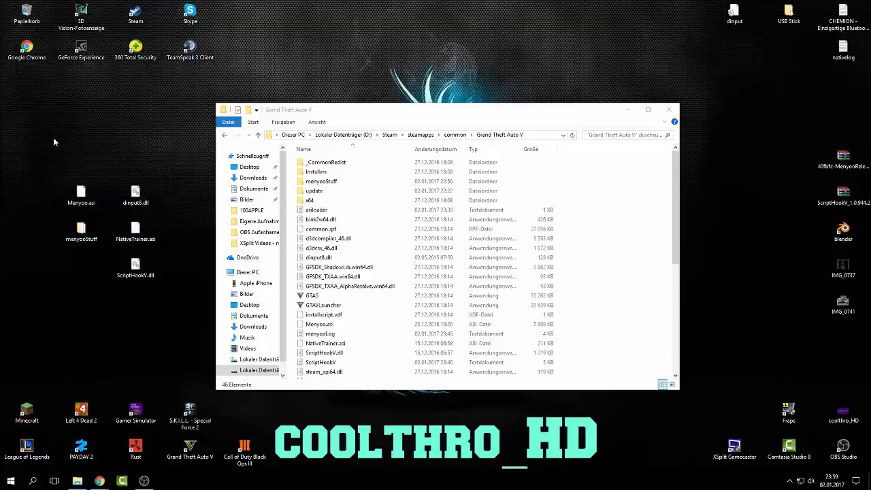